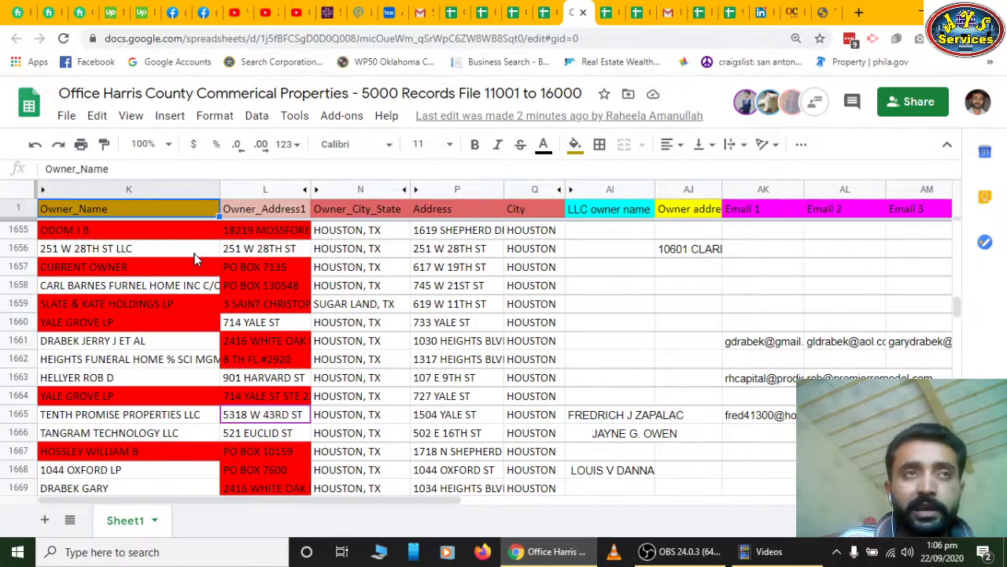
Examine the property address in row 1655 and compare individual and company entries in the Owner_Name column down to row 1665.
{"action": "key", "text": "Right"}
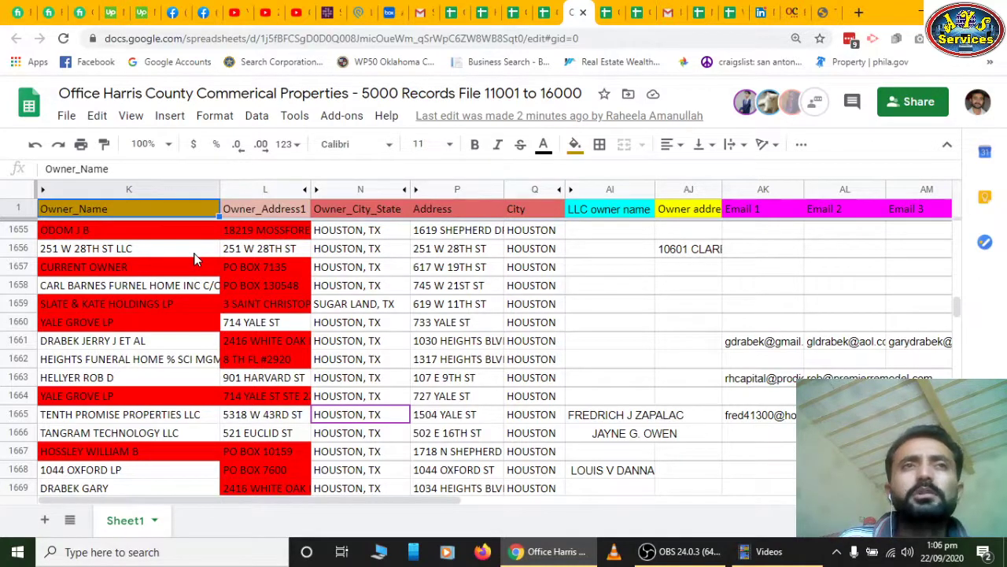
{"action": "left_click", "coordinate": [460, 231]}
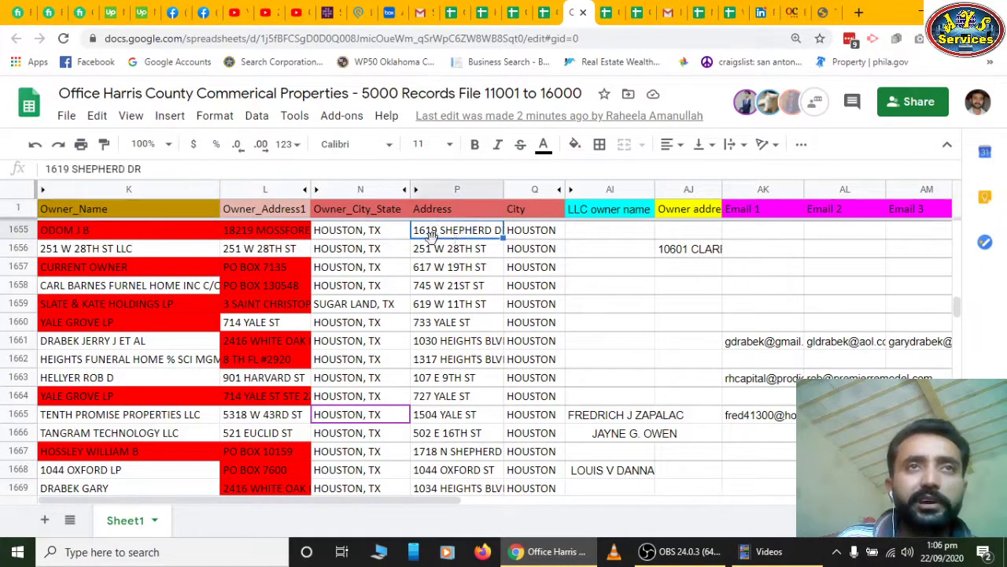
{"action": "double_click", "coordinate": [483, 230]}
{"action": "left_click", "coordinate": [492, 247]}
{"action": "left_click", "coordinate": [475, 234]}
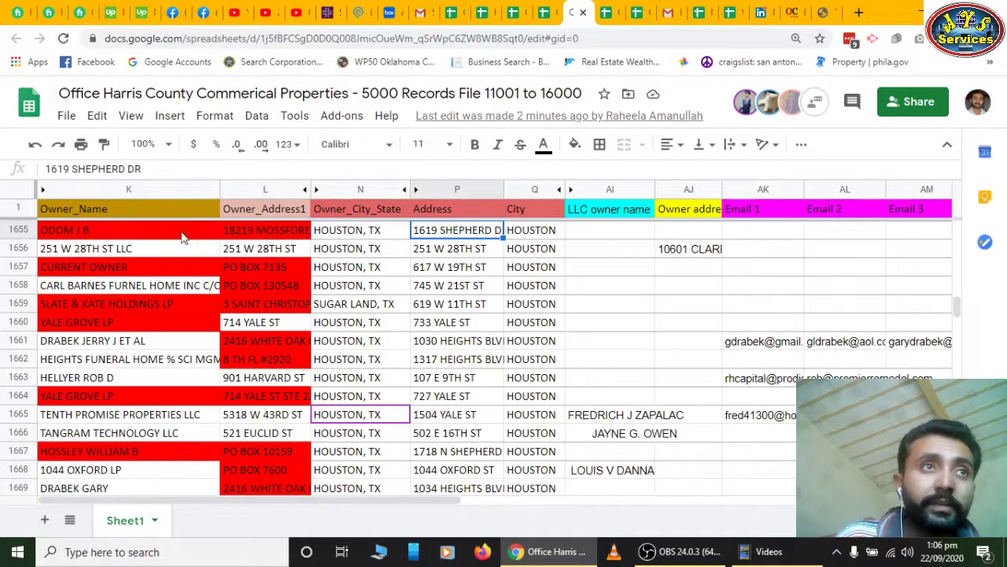
{"action": "left_click", "coordinate": [79, 236]}
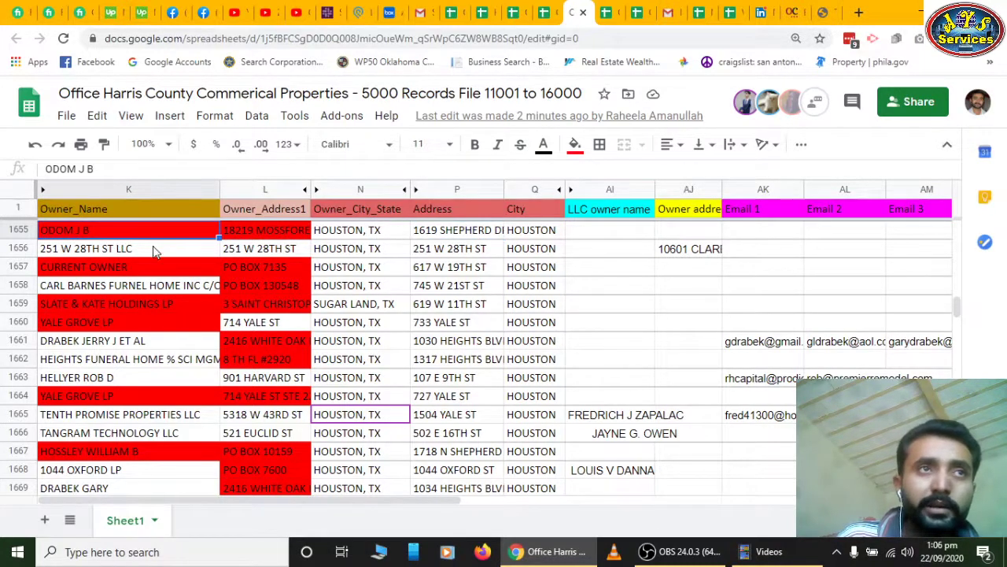
{"action": "left_click", "coordinate": [155, 249]}
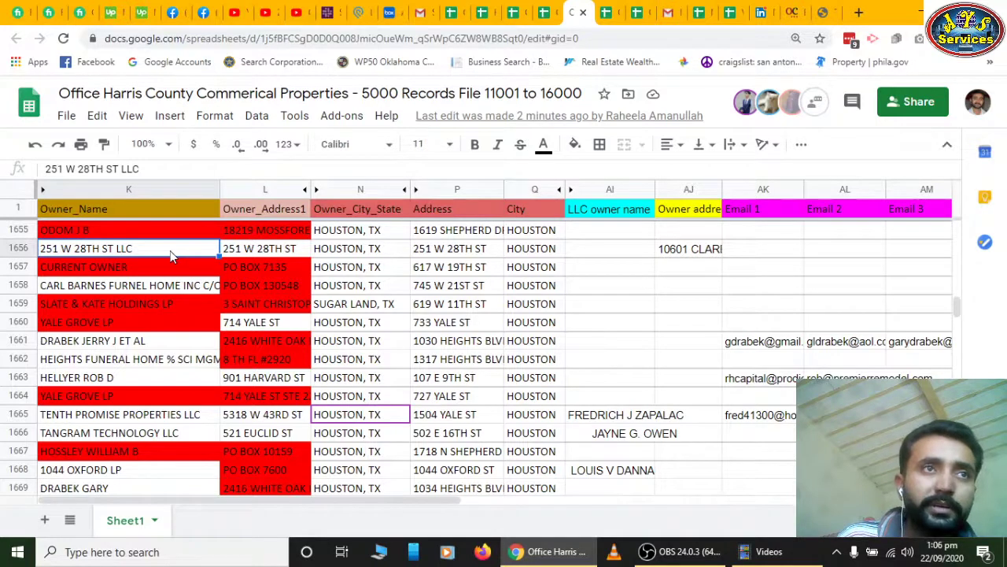
{"action": "left_click", "coordinate": [157, 341]}
{"action": "left_click", "coordinate": [157, 236]}
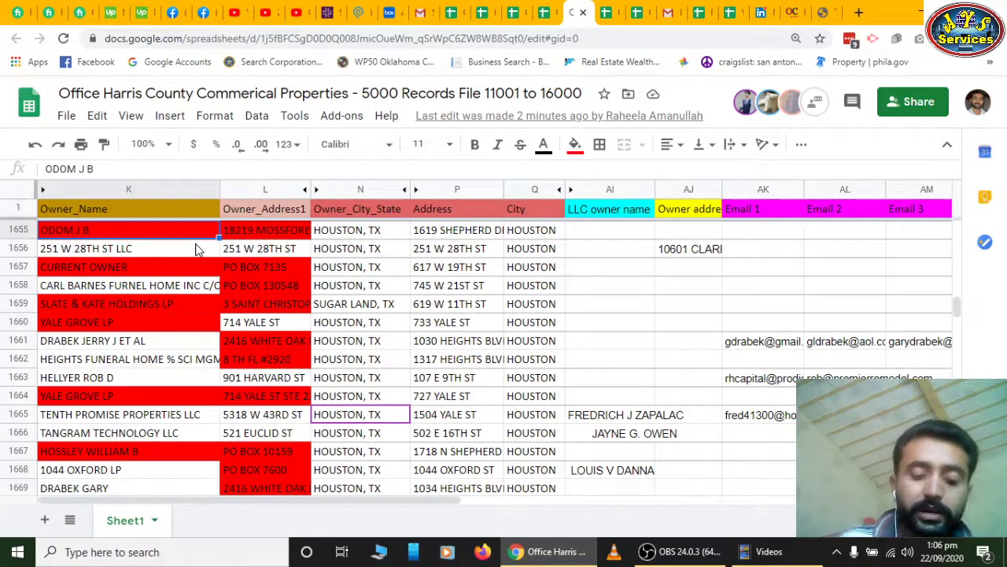
{"action": "left_click", "coordinate": [159, 259]}
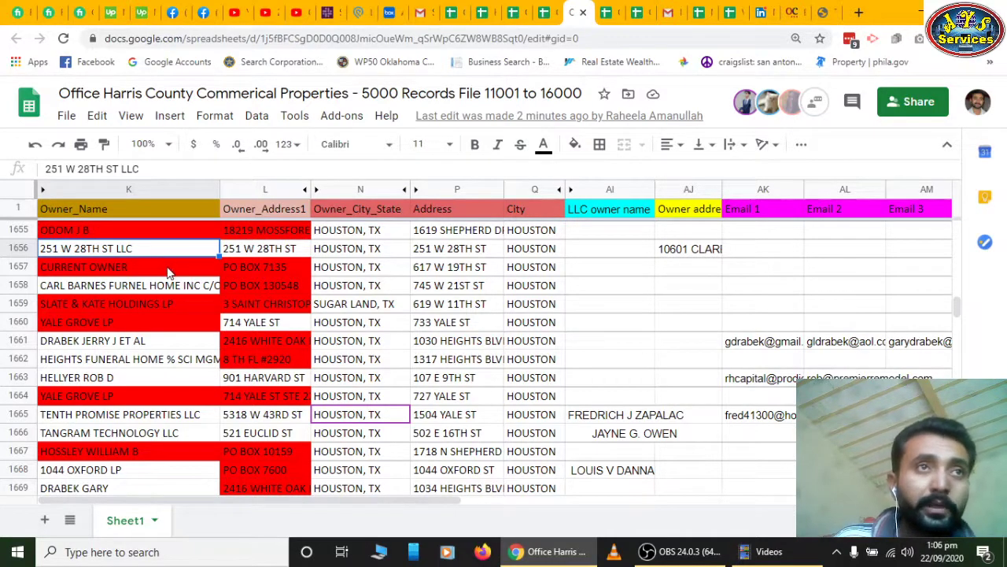
{"action": "left_click", "coordinate": [149, 416]}
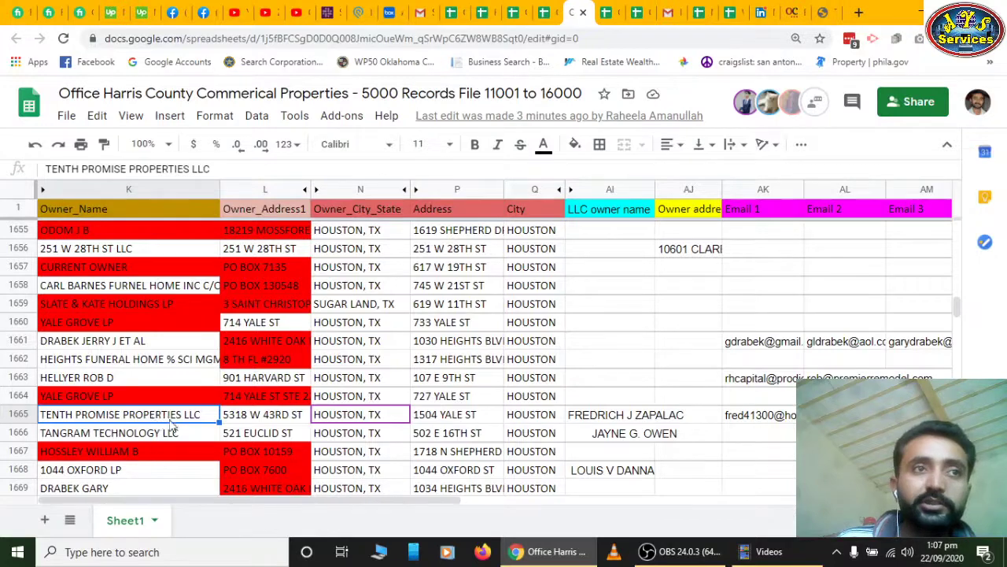
Review the company and individual owner names in the Owner_Name column from row 1665 down to Gupta Investments Limited Partnership in row 1744.
{"action": "scroll", "coordinate": [174, 425], "scroll_direction": "down", "scroll_amount": 2}
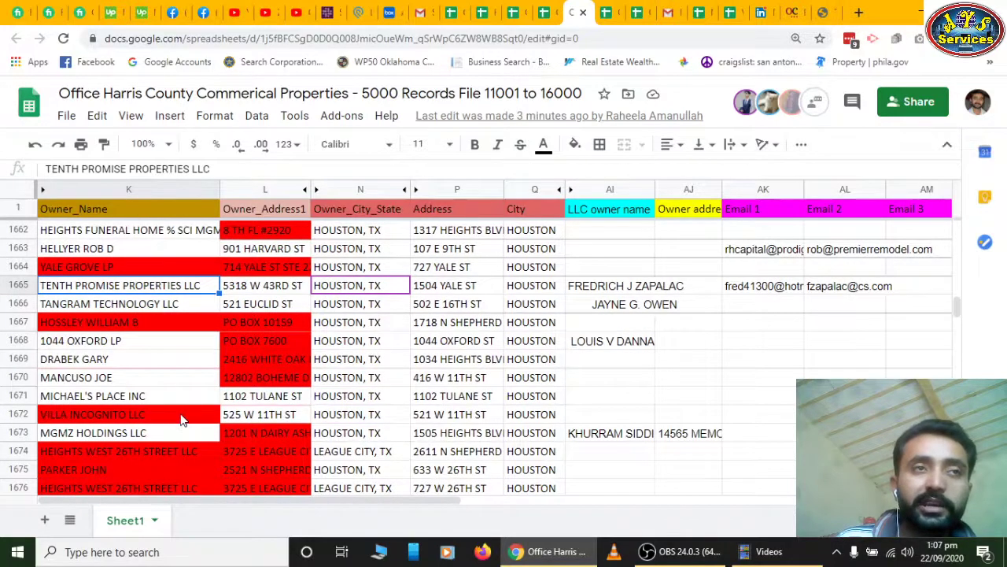
{"action": "scroll", "coordinate": [179, 413], "scroll_direction": "down", "scroll_amount": 3}
{"action": "scroll", "coordinate": [182, 407], "scroll_direction": "down", "scroll_amount": 2}
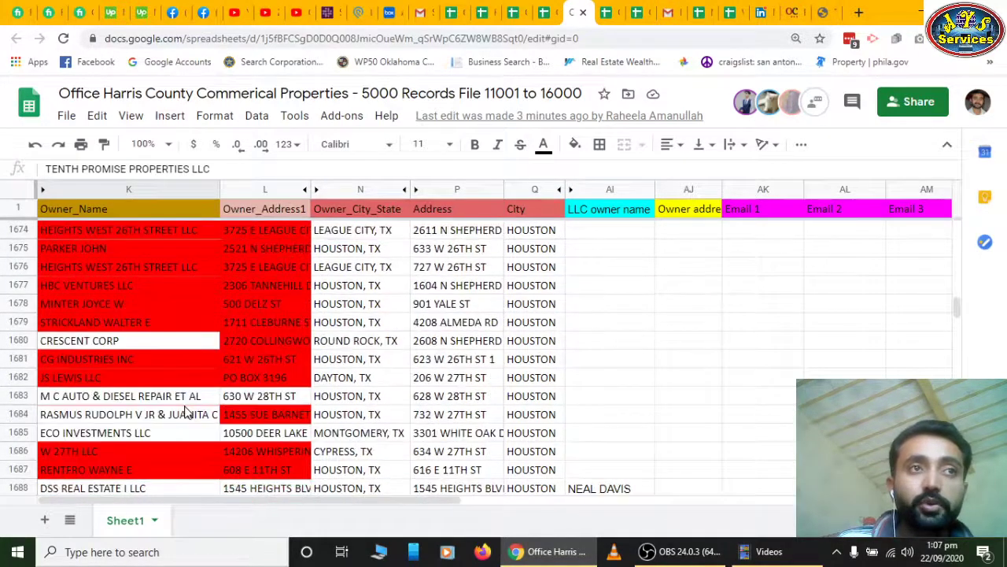
{"action": "left_click", "coordinate": [120, 341]}
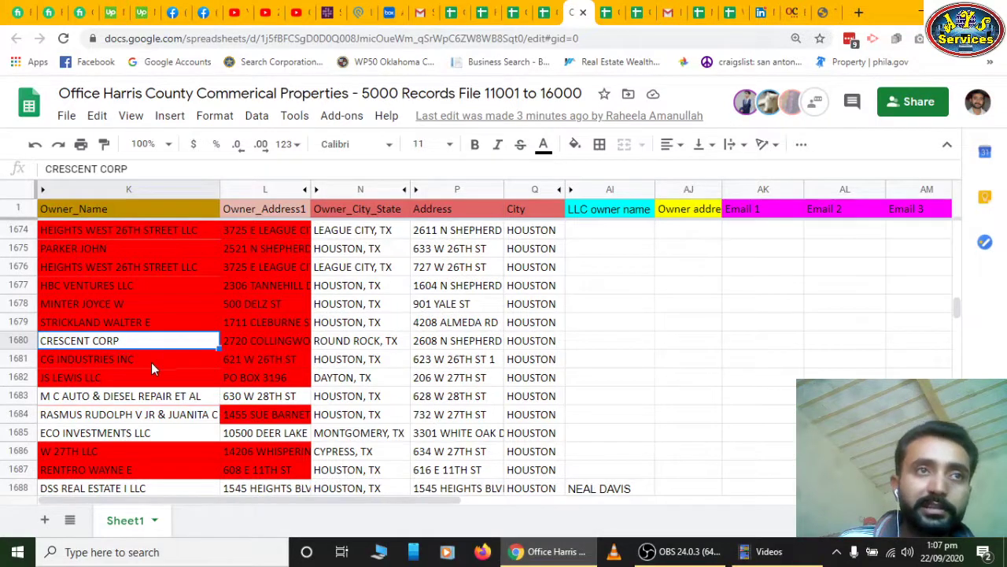
{"action": "scroll", "coordinate": [151, 362], "scroll_direction": "down", "scroll_amount": 1}
{"action": "left_click", "coordinate": [186, 396]}
{"action": "scroll", "coordinate": [190, 402], "scroll_direction": "down", "scroll_amount": 1}
{"action": "scroll", "coordinate": [191, 402], "scroll_direction": "down", "scroll_amount": 1}
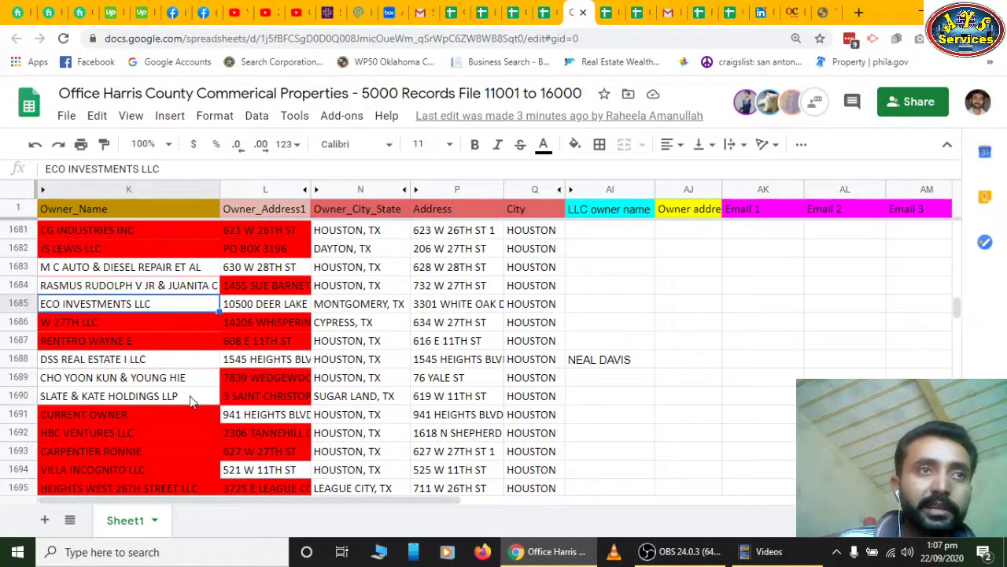
{"action": "left_click", "coordinate": [174, 396]}
{"action": "scroll", "coordinate": [177, 400], "scroll_direction": "down", "scroll_amount": 3}
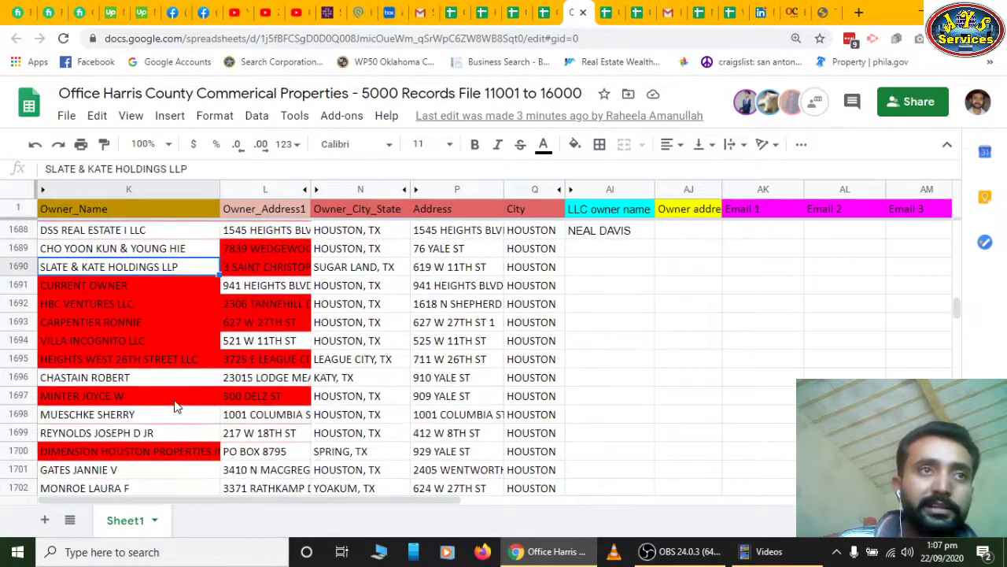
{"action": "scroll", "coordinate": [183, 397], "scroll_direction": "down", "scroll_amount": 2}
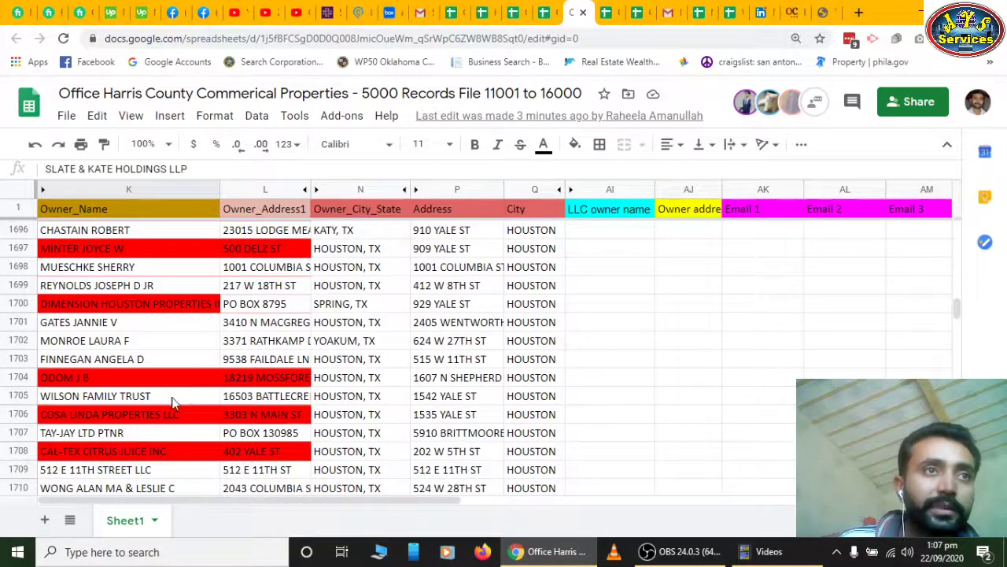
{"action": "scroll", "coordinate": [177, 411], "scroll_direction": "down", "scroll_amount": 1}
{"action": "scroll", "coordinate": [185, 411], "scroll_direction": "down", "scroll_amount": 1}
{"action": "scroll", "coordinate": [201, 404], "scroll_direction": "down", "scroll_amount": 1}
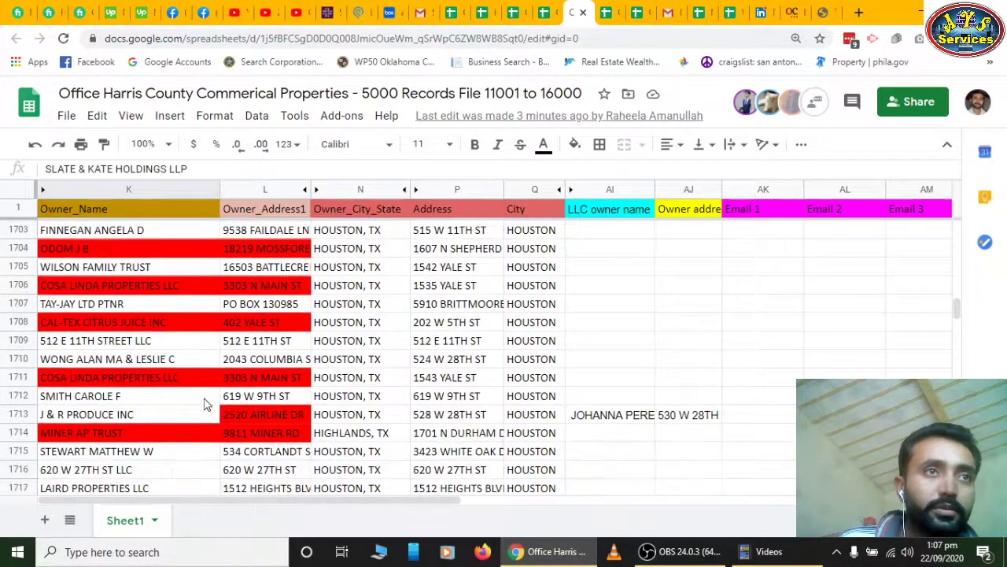
{"action": "left_click", "coordinate": [163, 418]}
{"action": "scroll", "coordinate": [166, 417], "scroll_direction": "down", "scroll_amount": 2}
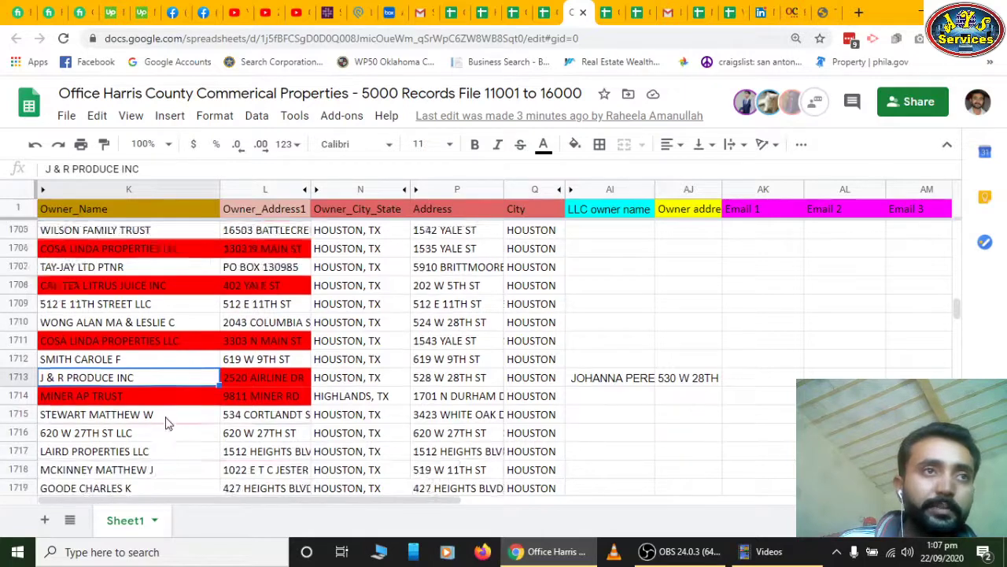
{"action": "left_click", "coordinate": [162, 382]}
{"action": "left_click", "coordinate": [161, 397]}
{"action": "scroll", "coordinate": [165, 409], "scroll_direction": "down", "scroll_amount": 3}
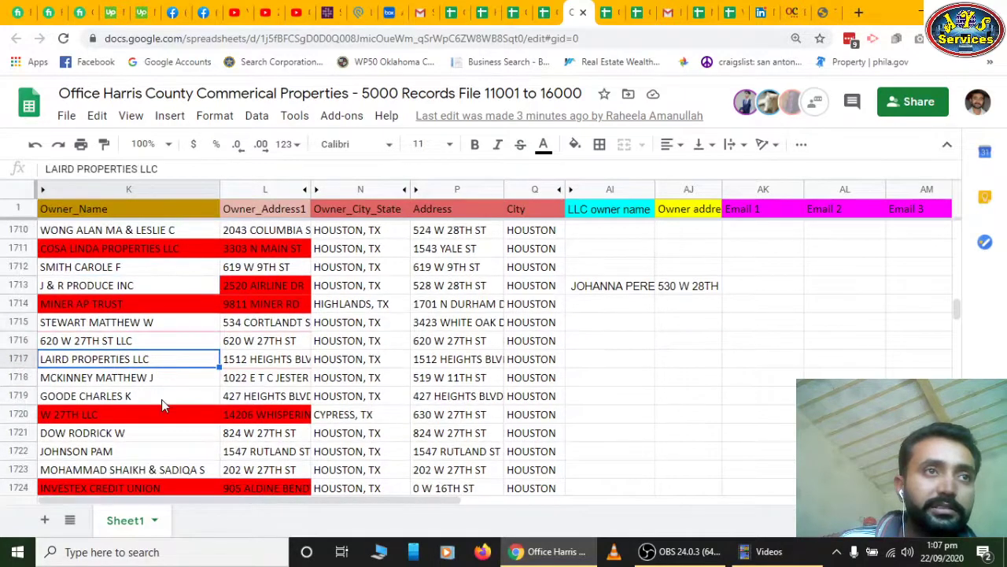
{"action": "scroll", "coordinate": [172, 437], "scroll_direction": "down", "scroll_amount": 2}
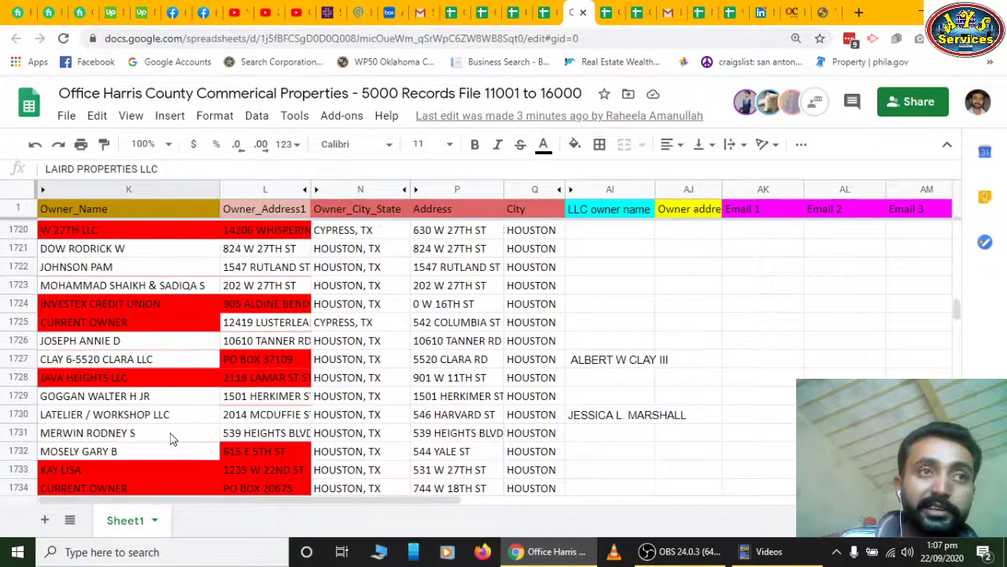
{"action": "scroll", "coordinate": [169, 432], "scroll_direction": "down", "scroll_amount": 3}
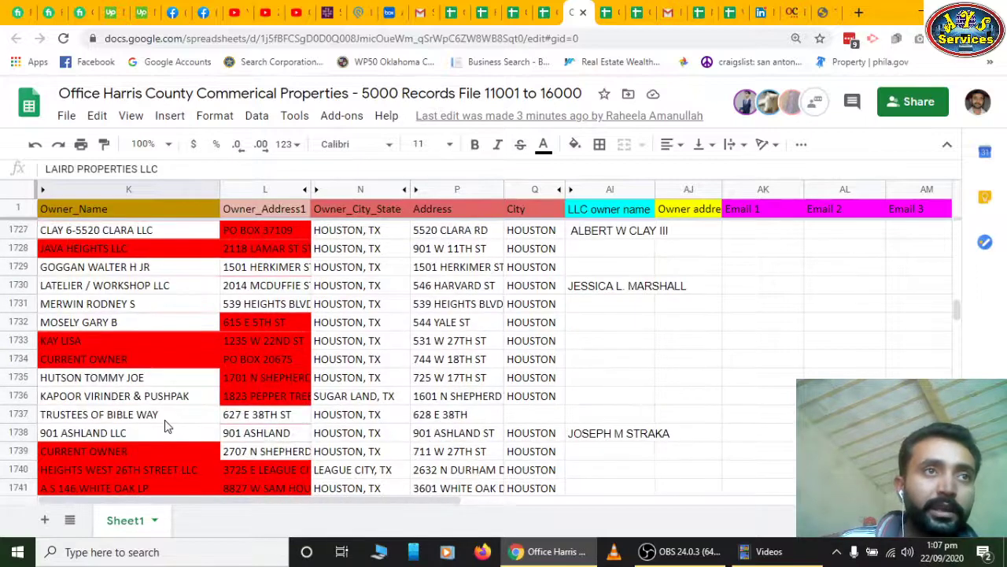
{"action": "scroll", "coordinate": [165, 431], "scroll_direction": "down", "scroll_amount": 2}
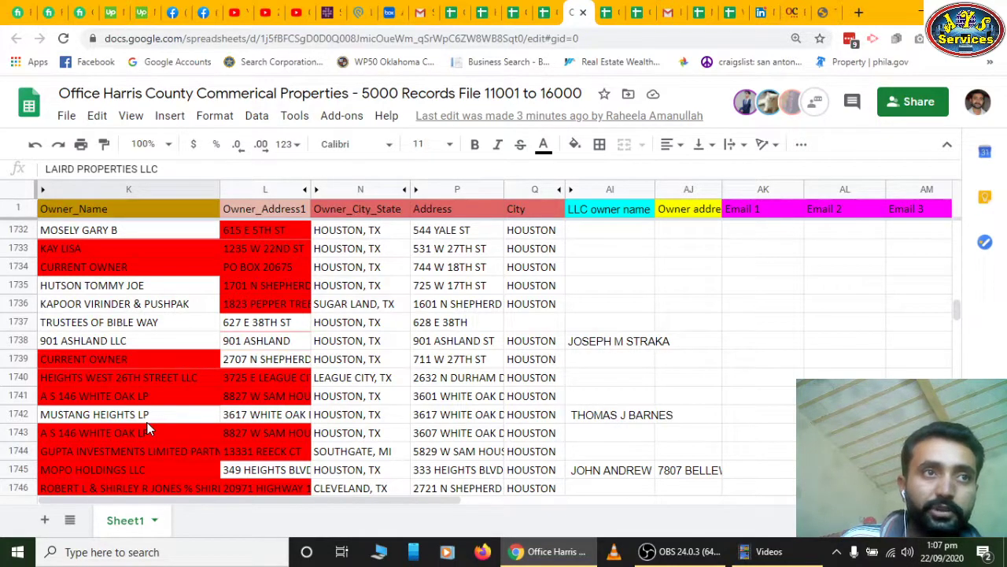
{"action": "double_click", "coordinate": [92, 452]}
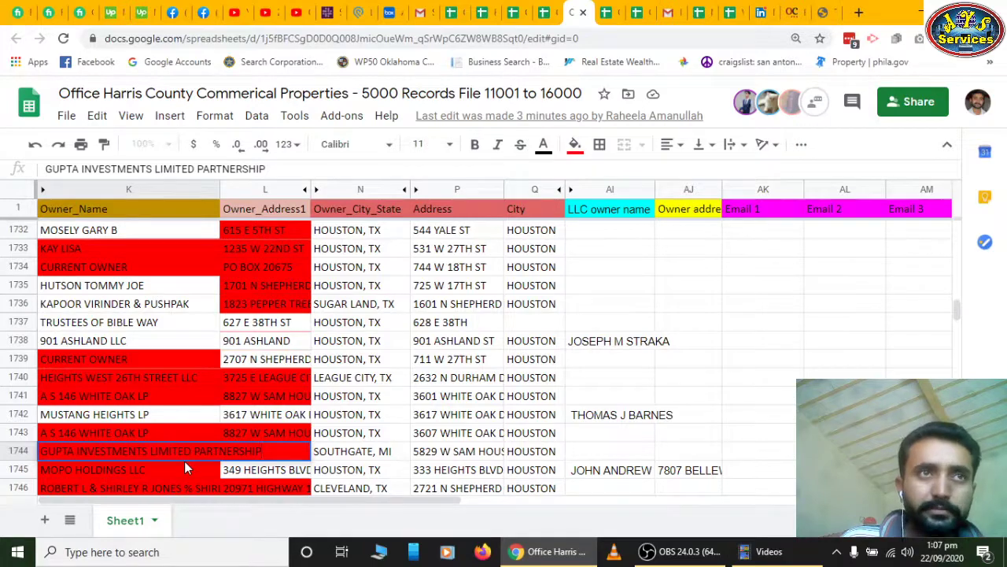
{"action": "left_click", "coordinate": [193, 432]}
Return to Tenth Promise Properties LLC in row 1665 and inspect its LLC owner name, LLC owner address and Owner_Address1 cells.
{"action": "scroll", "coordinate": [195, 437], "scroll_direction": "up", "scroll_amount": 5}
{"action": "scroll", "coordinate": [193, 431], "scroll_direction": "up", "scroll_amount": 5}
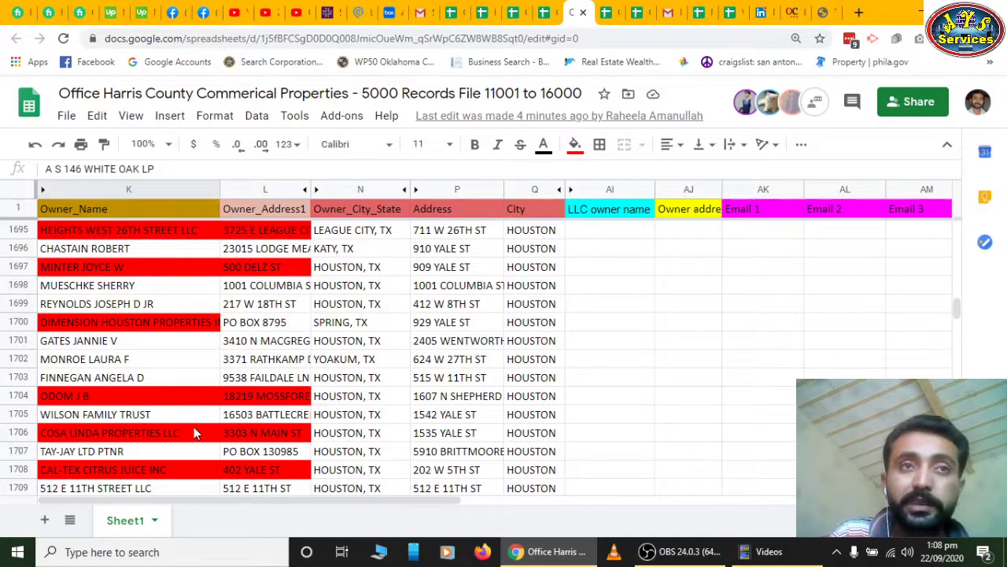
{"action": "scroll", "coordinate": [194, 366], "scroll_direction": "up", "scroll_amount": 10}
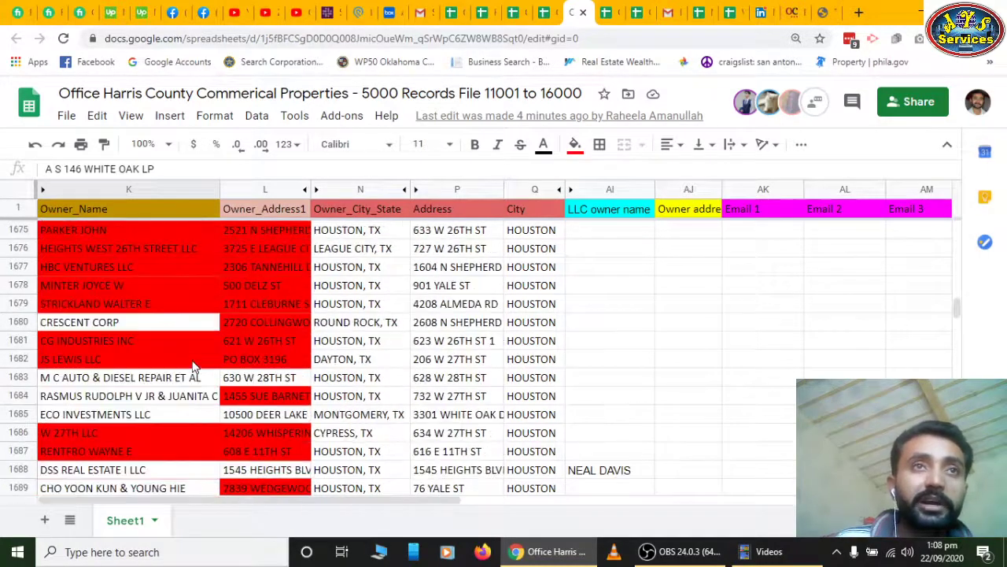
{"action": "left_click", "coordinate": [177, 418]}
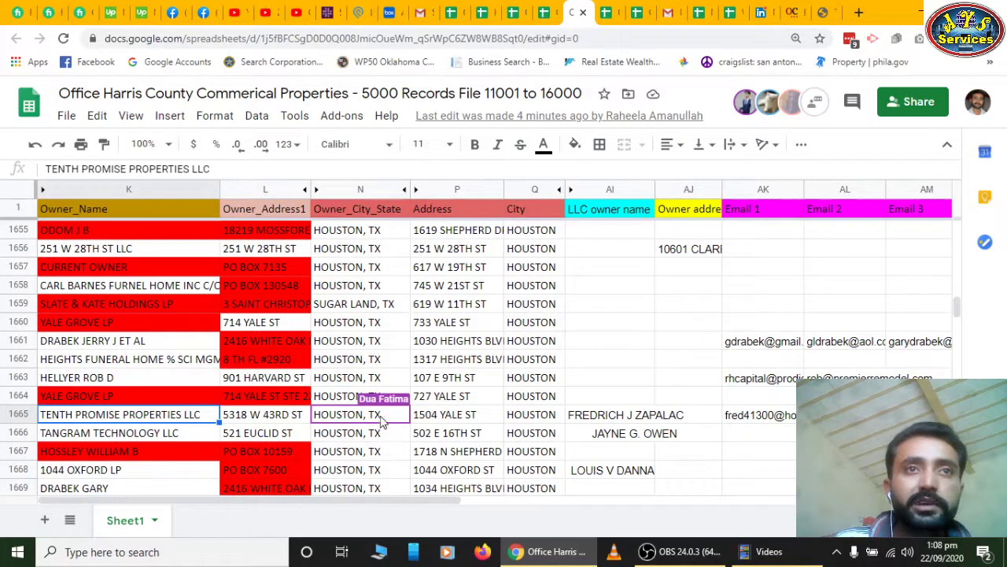
{"action": "left_click", "coordinate": [627, 423]}
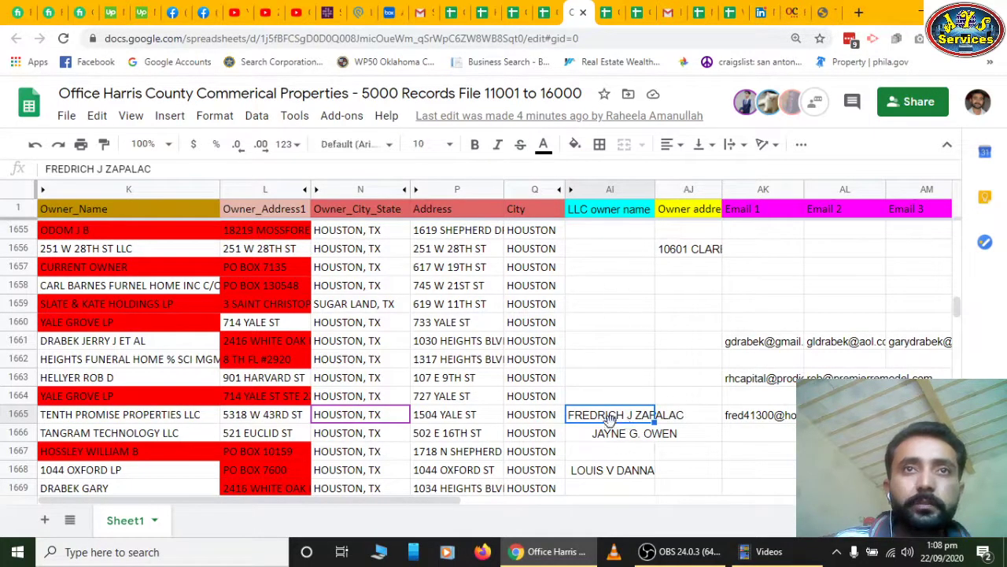
{"action": "double_click", "coordinate": [613, 418]}
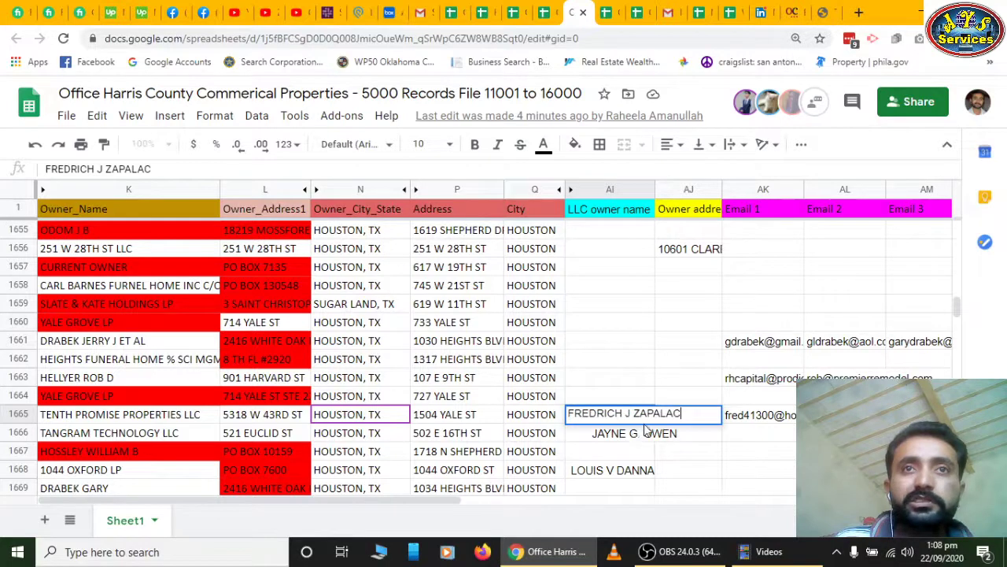
{"action": "left_click", "coordinate": [710, 431]}
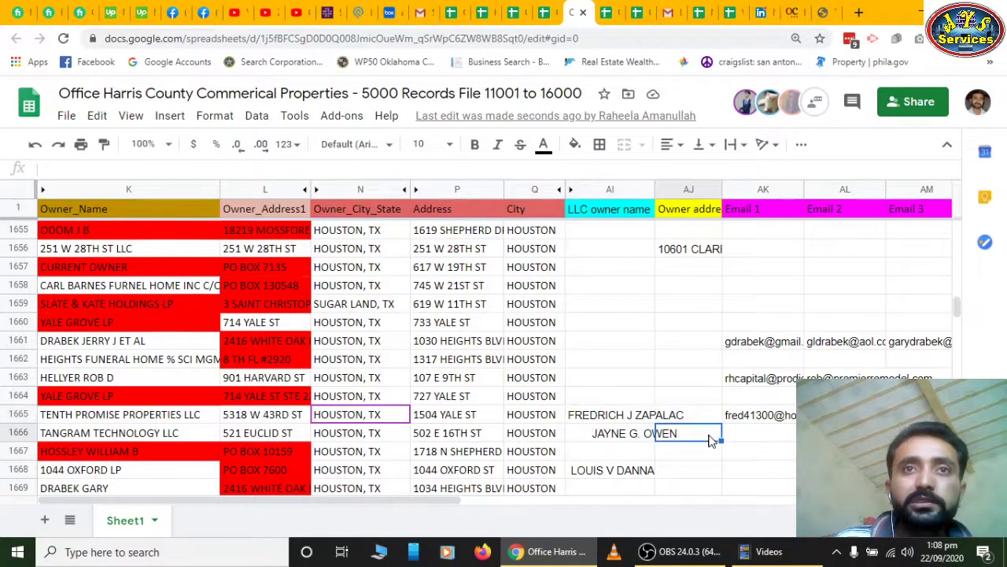
{"action": "double_click", "coordinate": [698, 421]}
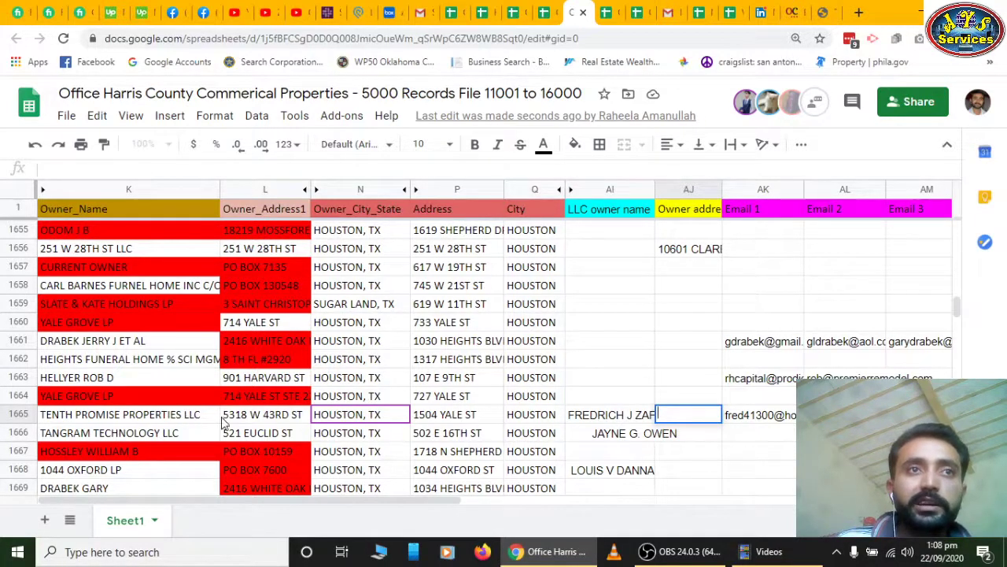
{"action": "left_click", "coordinate": [255, 419]}
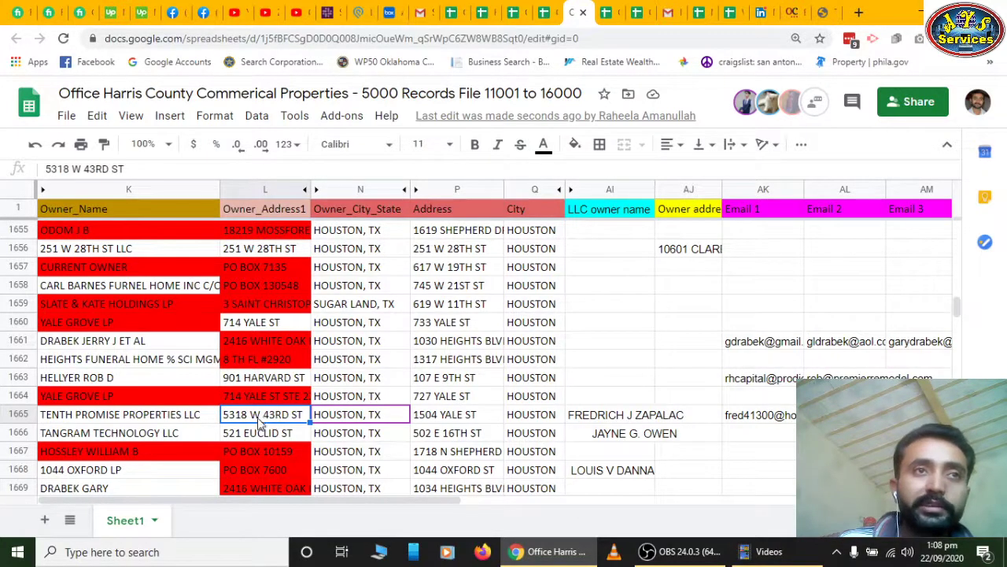
Check the OpenCorporates company page, return to the Harris County spreadsheet, and inspect the LLC owner cells in row 1665.
{"action": "left_click", "coordinate": [793, 21]}
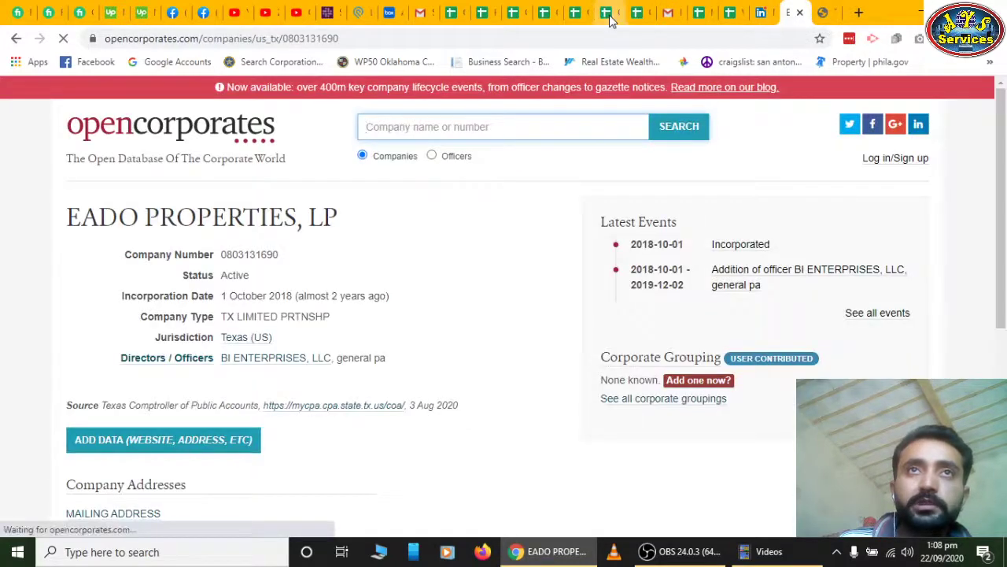
{"action": "left_click", "coordinate": [607, 14]}
{"action": "left_click", "coordinate": [575, 14]}
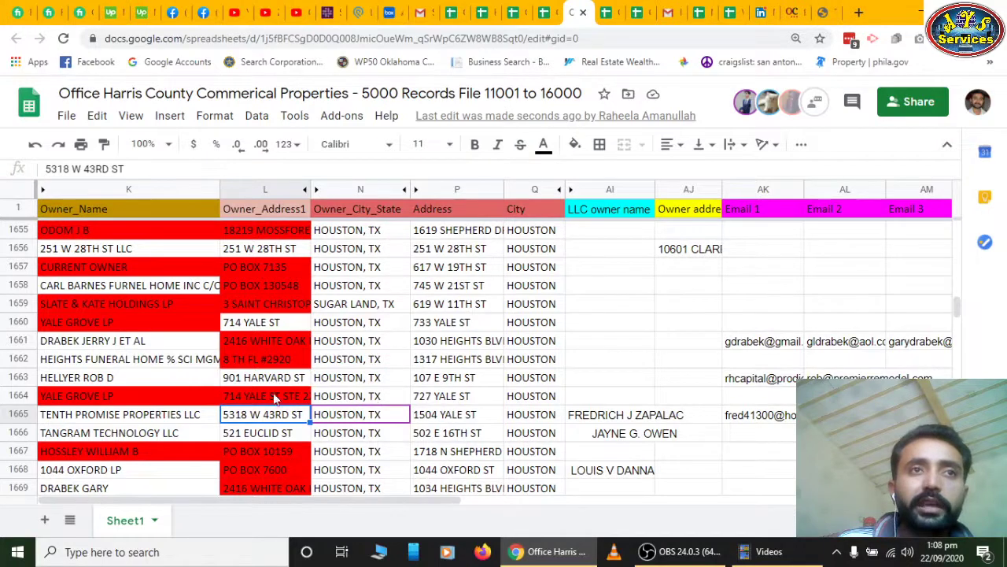
{"action": "left_click", "coordinate": [280, 363]}
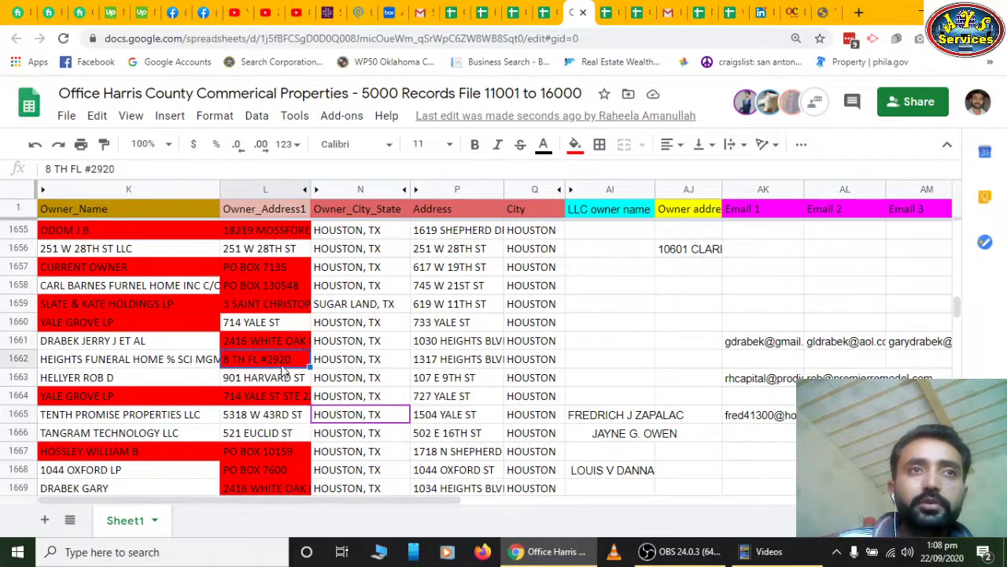
{"action": "left_click", "coordinate": [669, 417]}
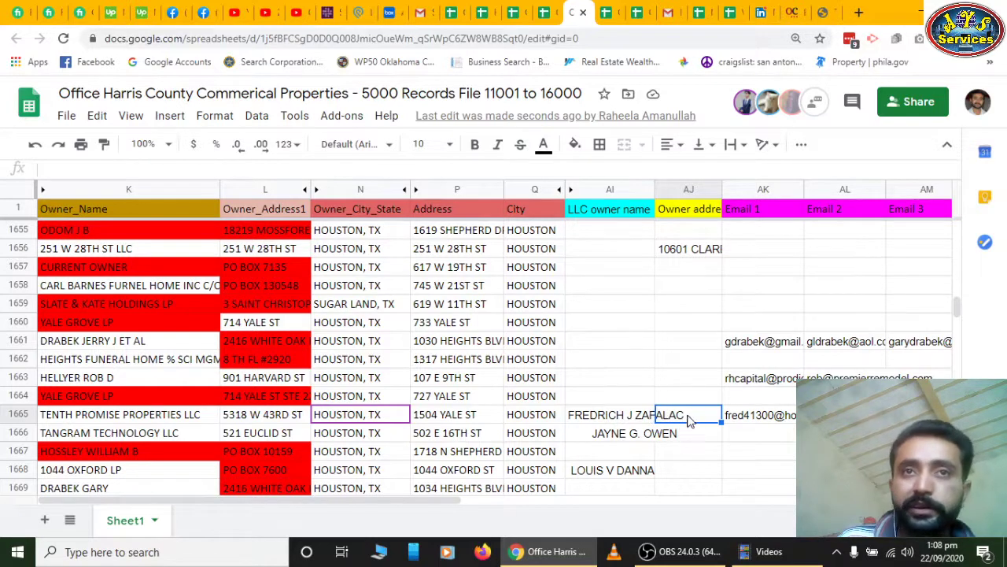
{"action": "left_click", "coordinate": [604, 421]}
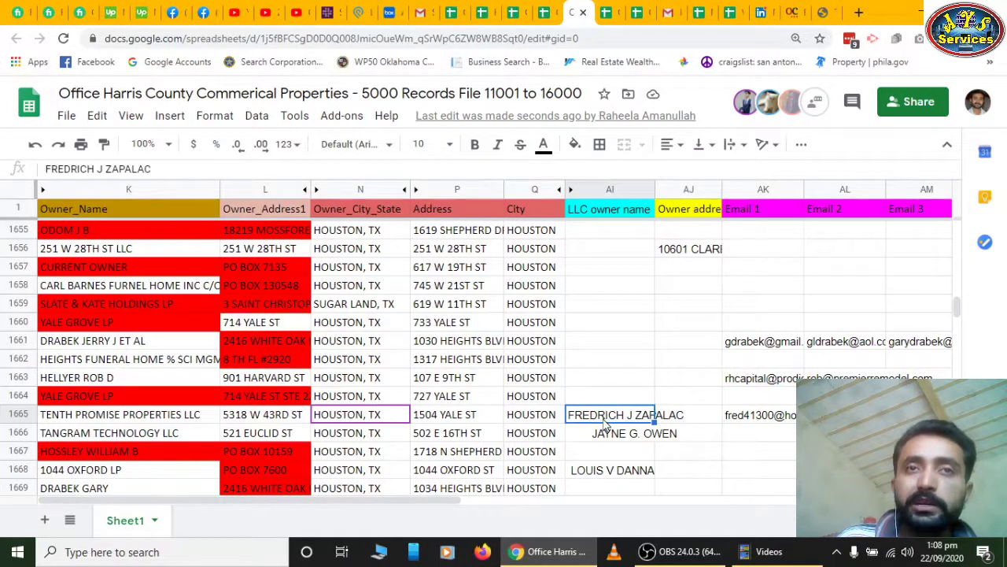